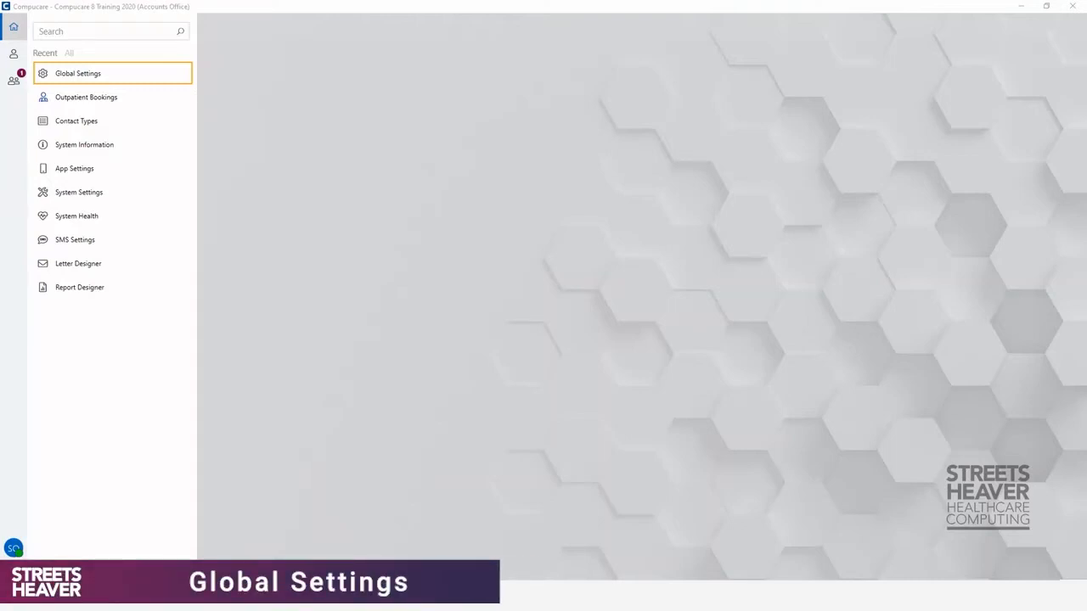
- Sign into Azure Active Directory from the Third Party Scheduling global settings with the admin account and accept the requested permissions
{"action": "left_click", "coordinate": [92, 74]}
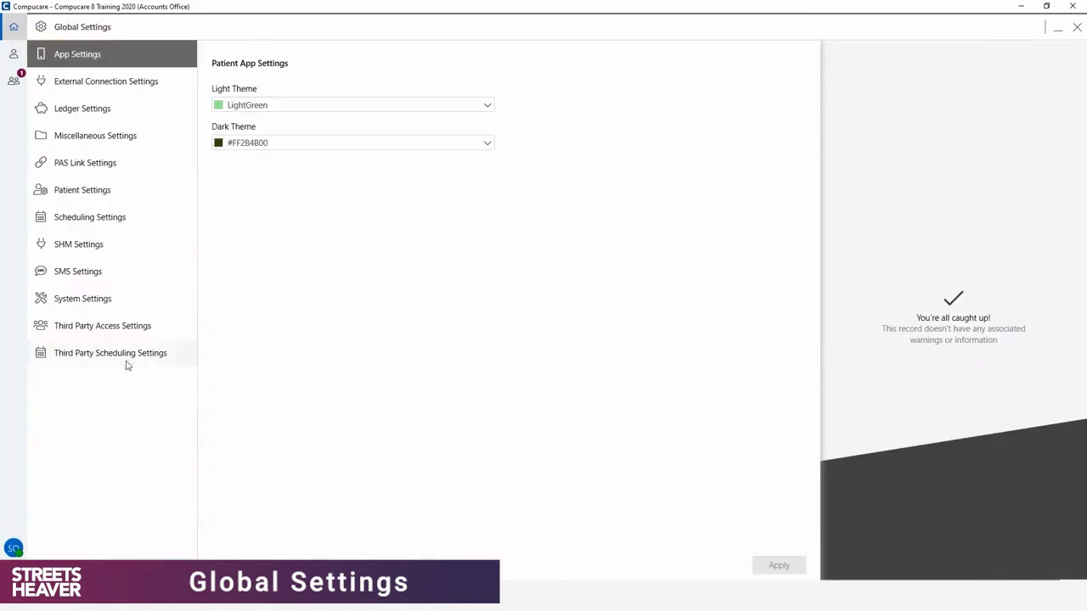
{"action": "left_click", "coordinate": [109, 359]}
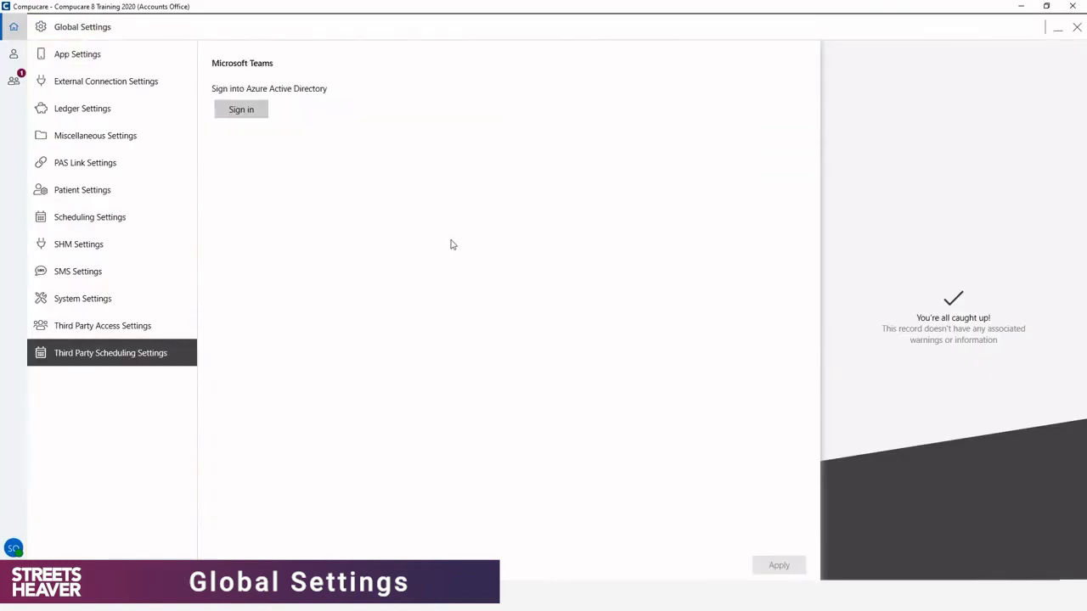
{"action": "left_click", "coordinate": [251, 111]}
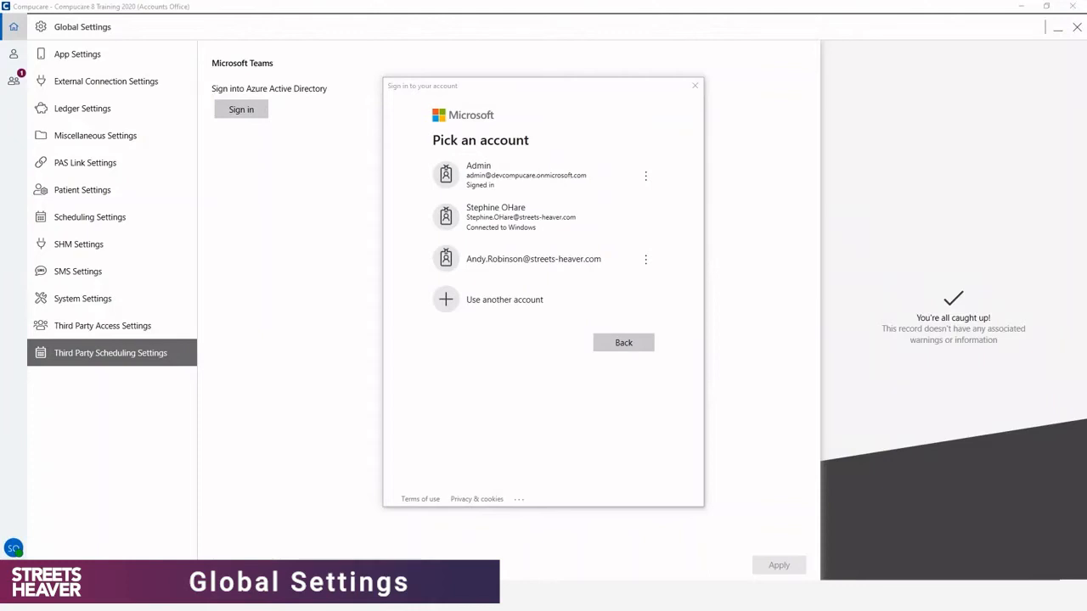
{"action": "left_click", "coordinate": [521, 179]}
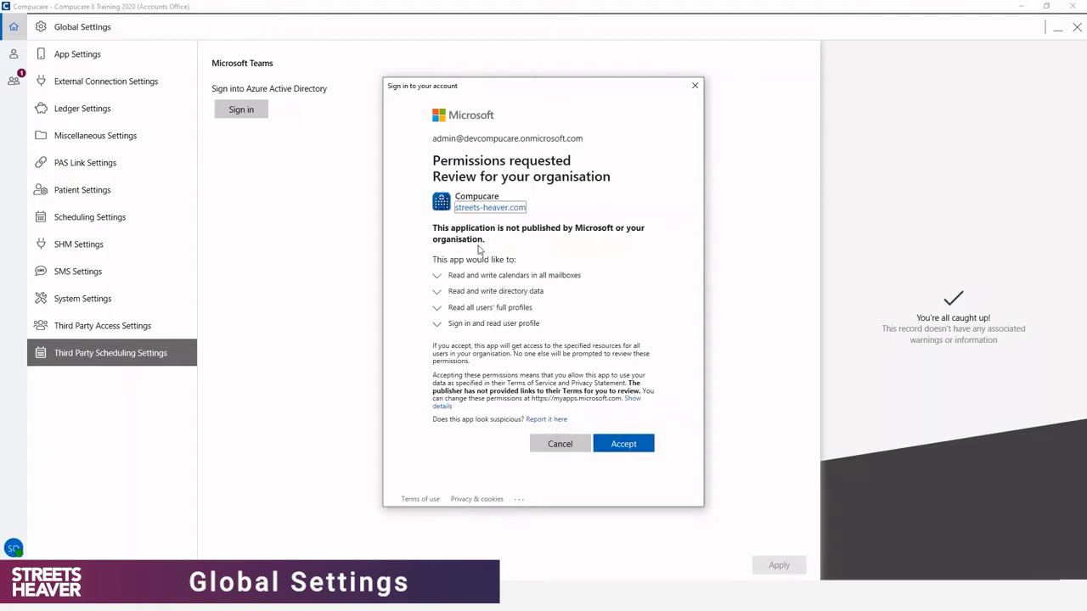
{"action": "left_click", "coordinate": [623, 444]}
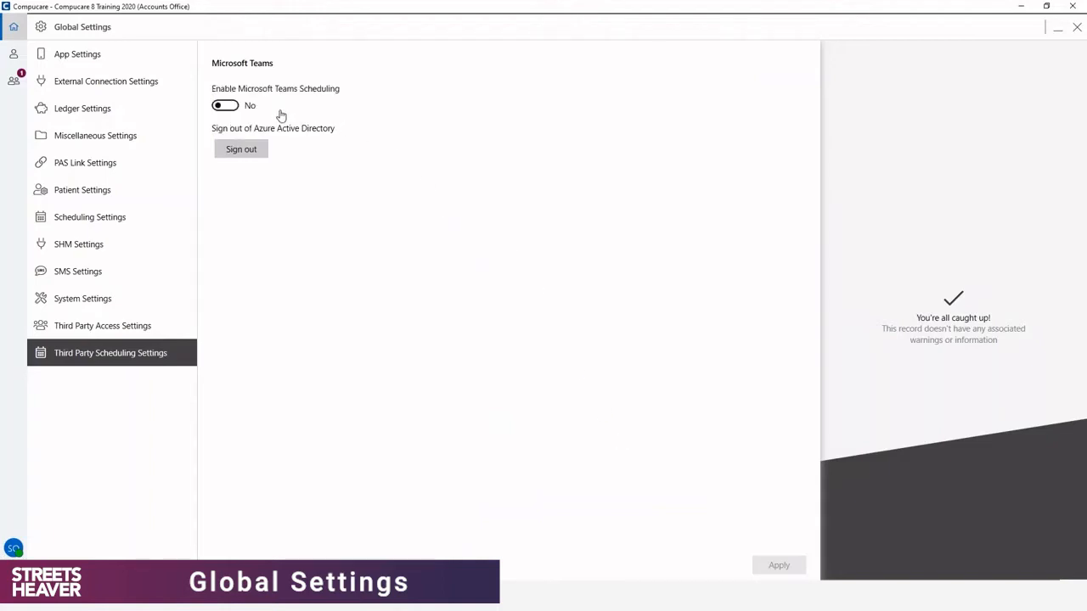
- Enable Microsoft Teams Scheduling and enter the outpatient department's email address as the Meeting Organiser
{"action": "left_click", "coordinate": [224, 106]}
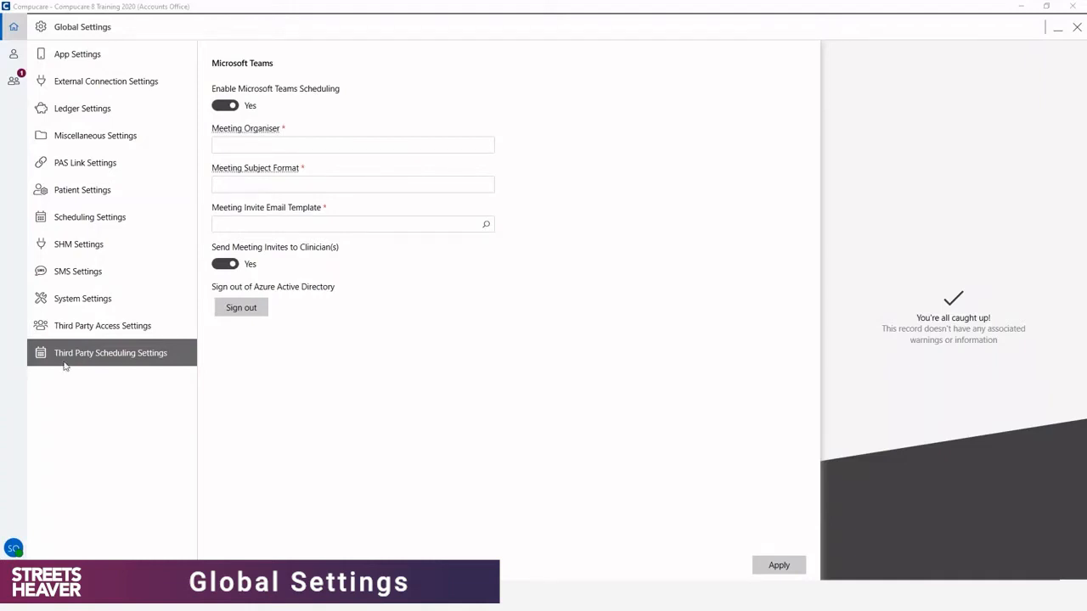
{"action": "left_click", "coordinate": [244, 146]}
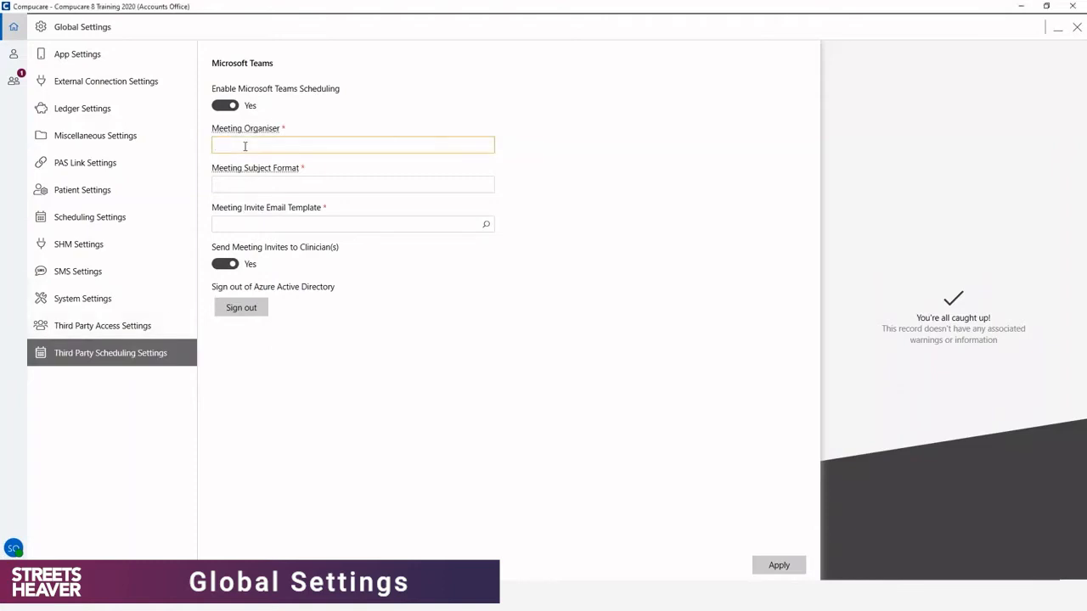
{"action": "key", "text": "ctrl+v"}
- Set the Meeting Subject Format to "Appointment Confirmation {1}"
{"action": "left_click", "coordinate": [256, 184]}
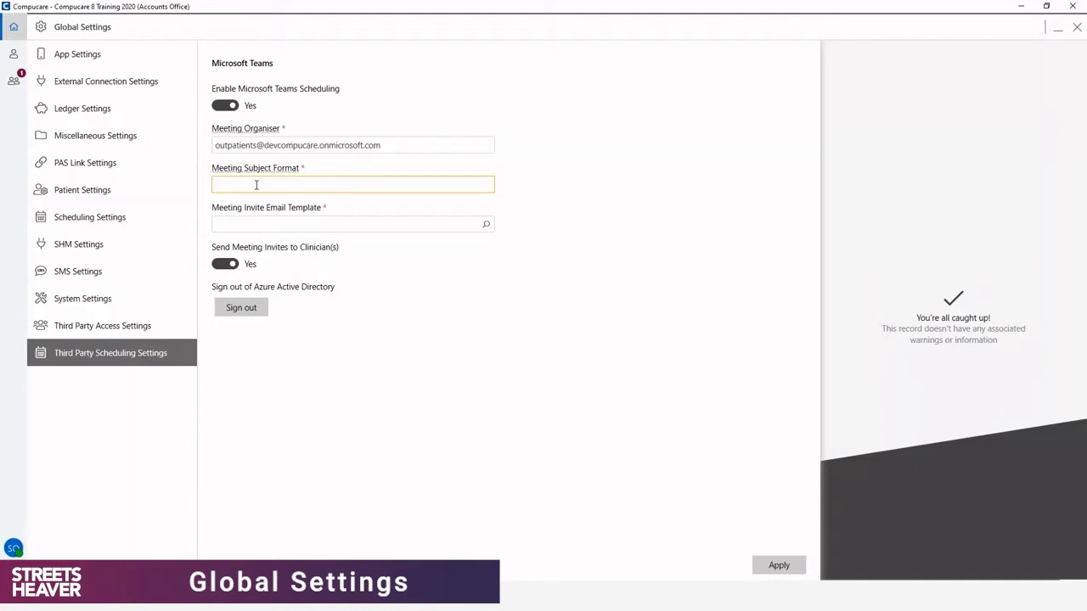
{"action": "type", "text": "Appointmen"}
{"action": "key", "text": "BackSpace"}
{"action": "key", "text": "BackSpace"}
{"action": "type", "text": "Confirmation {1"}
{"action": "key", "text": "BackSpace"}
- Choose Teams Appointment as the Meeting Invite Email Template and apply the Third Party Scheduling Settings
{"action": "left_click", "coordinate": [487, 226]}
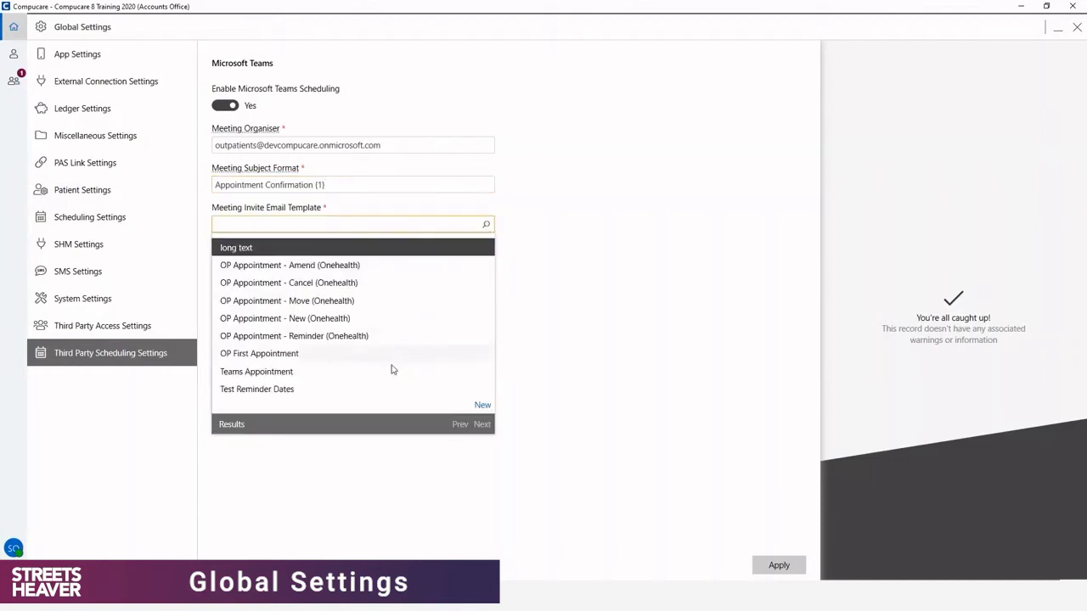
{"action": "left_click", "coordinate": [301, 377]}
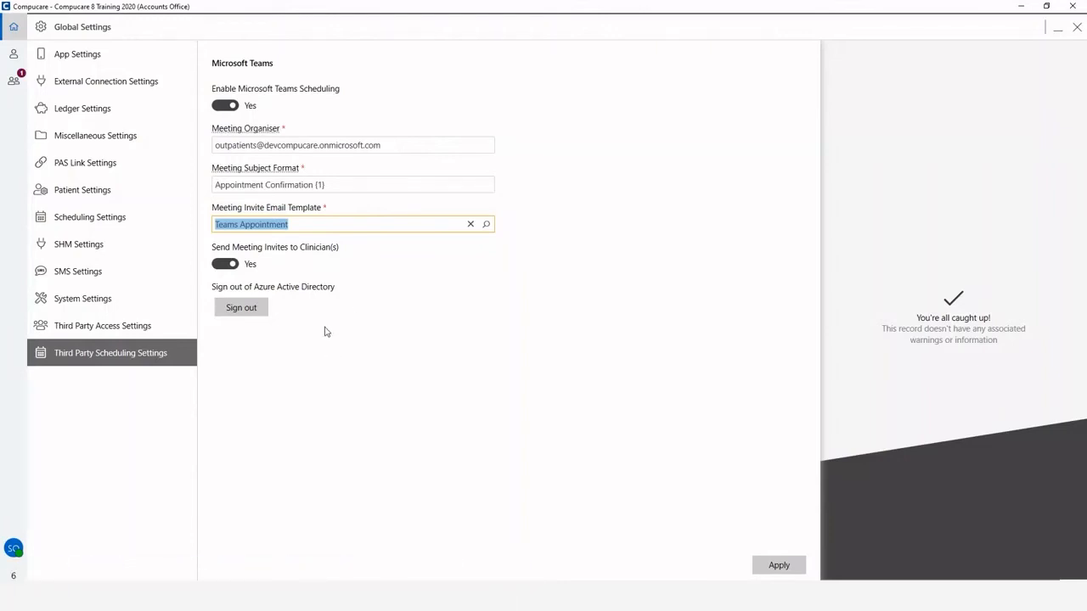
{"action": "left_click", "coordinate": [788, 566]}
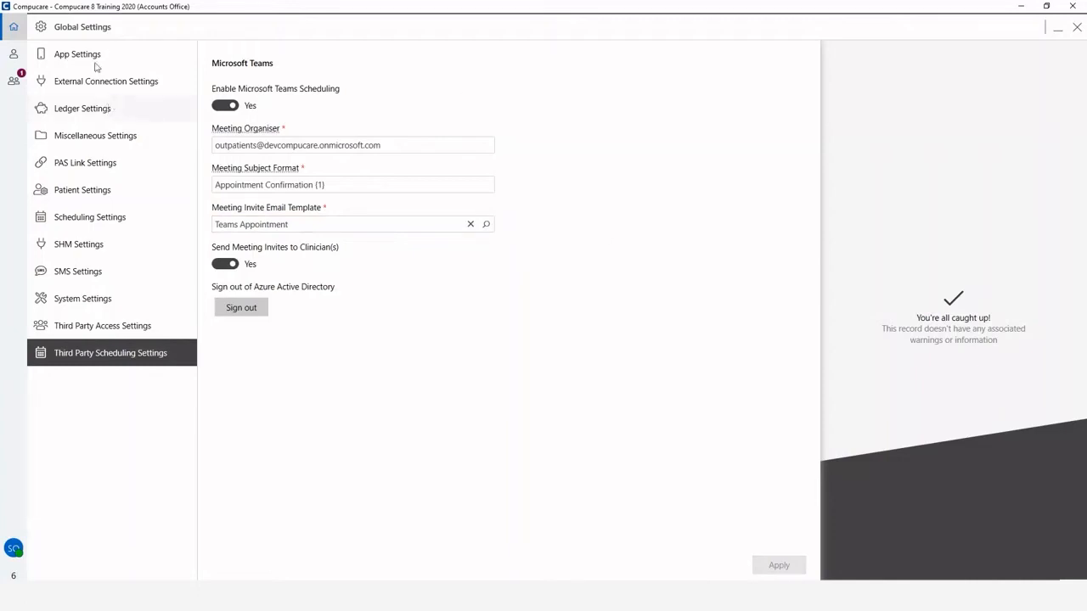
- Find Contact Types, edit the Teams Video Consultation type and save it with Schedule Microsoft Teams Video Consultation set to Yes
{"action": "left_click", "coordinate": [14, 26]}
{"action": "type", "text": "contact"}
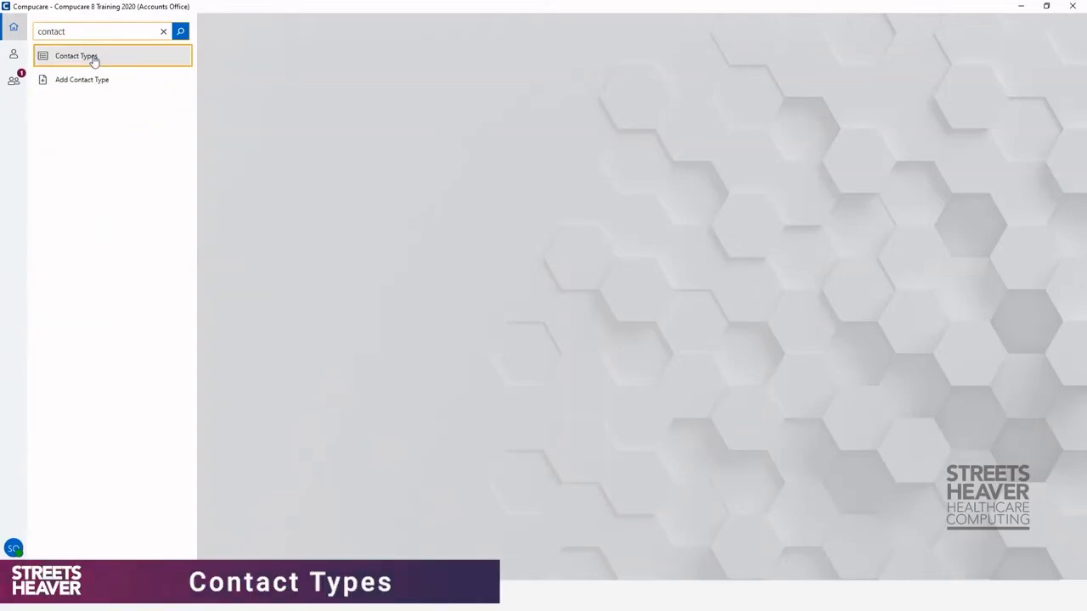
{"action": "left_click", "coordinate": [85, 54]}
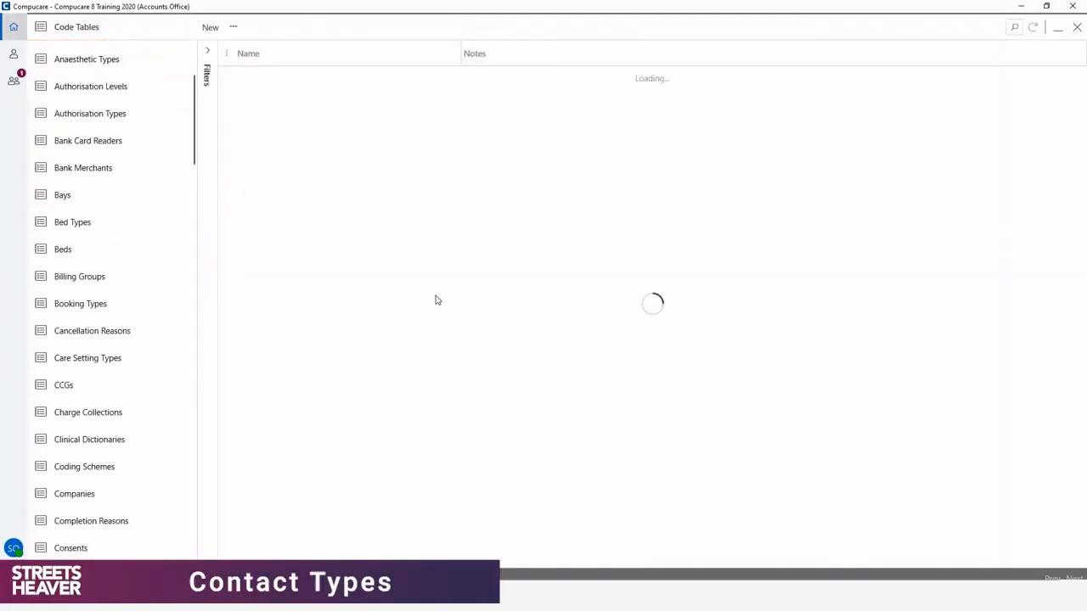
{"action": "left_click", "coordinate": [262, 213]}
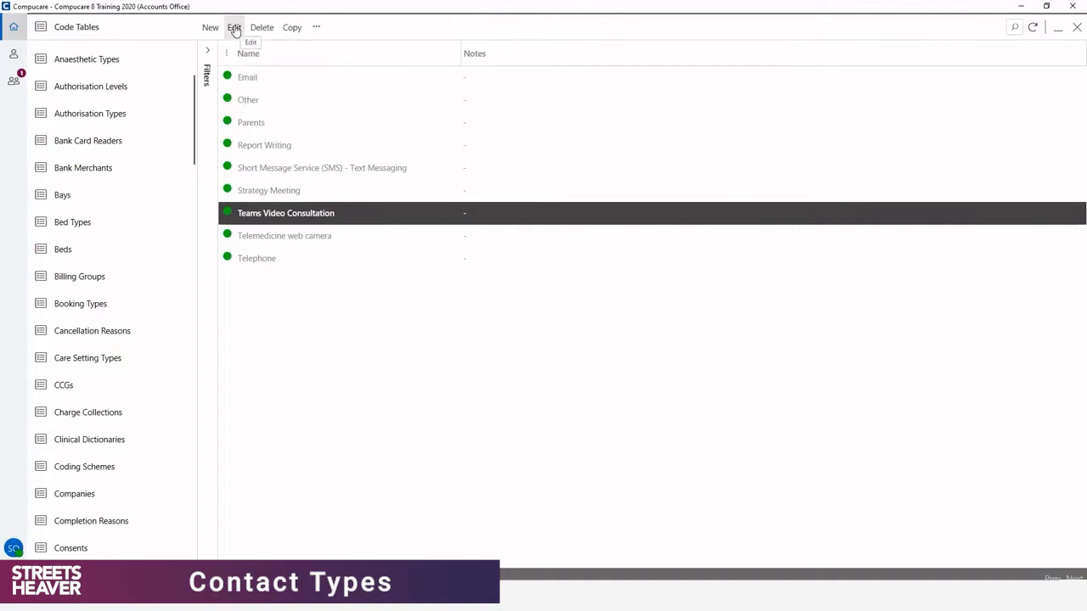
{"action": "left_click", "coordinate": [234, 28]}
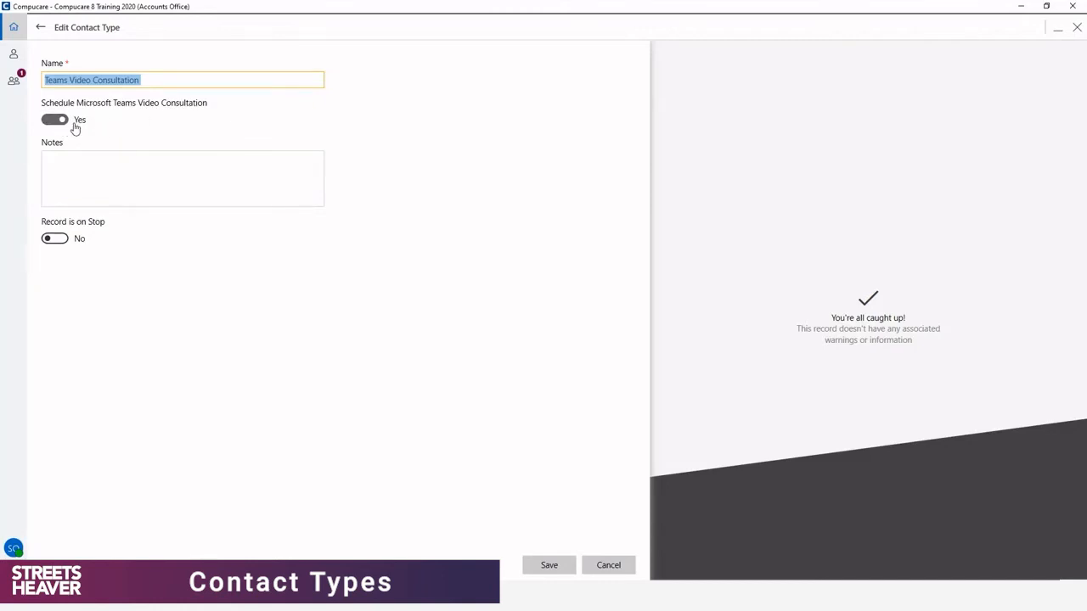
{"action": "left_click", "coordinate": [550, 567]}
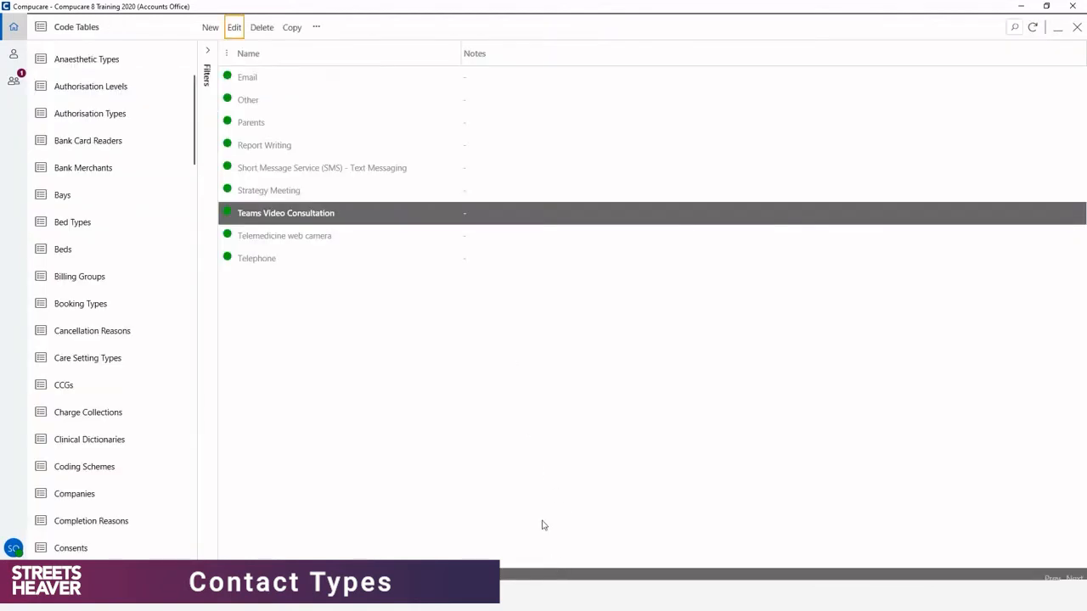
- Search for "outpatient", open Outpatient Bookings and start a new booking
{"action": "left_click", "coordinate": [14, 29]}
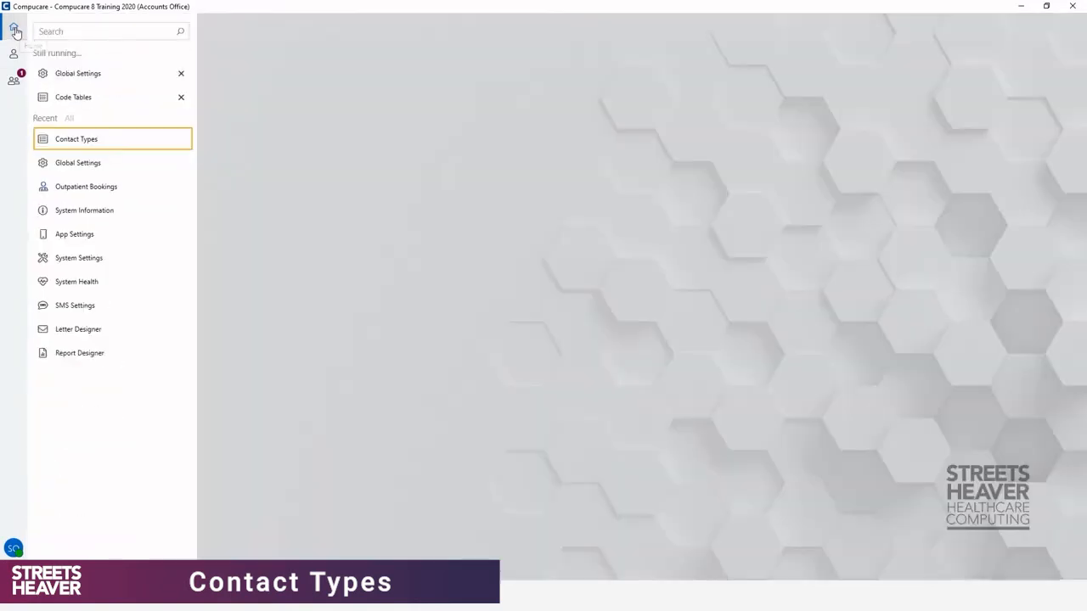
{"action": "left_click", "coordinate": [72, 34]}
{"action": "type", "text": "outp"}
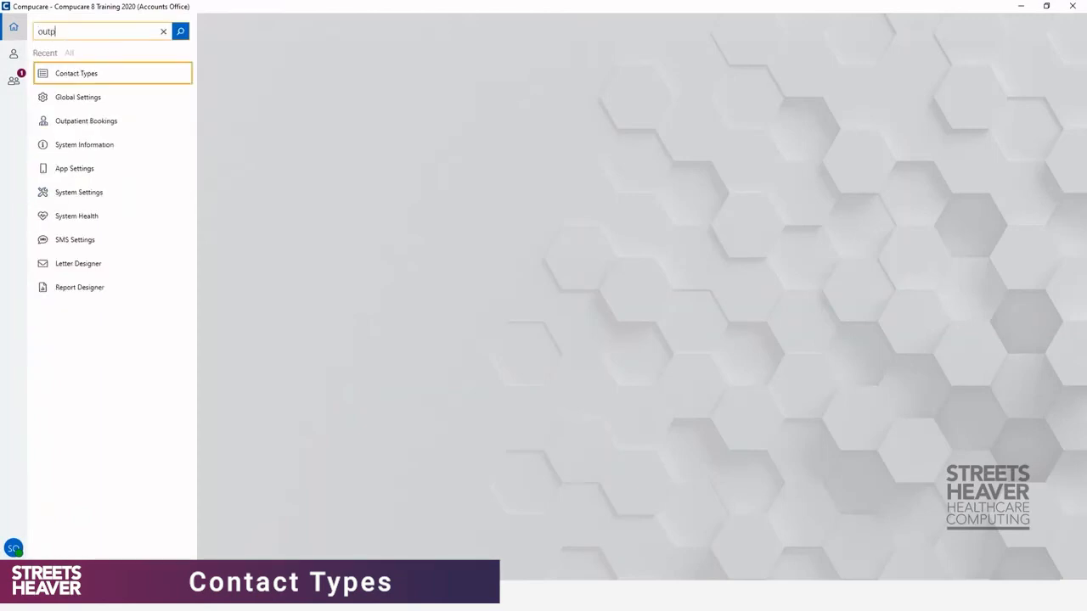
{"action": "type", "text": "atient"}
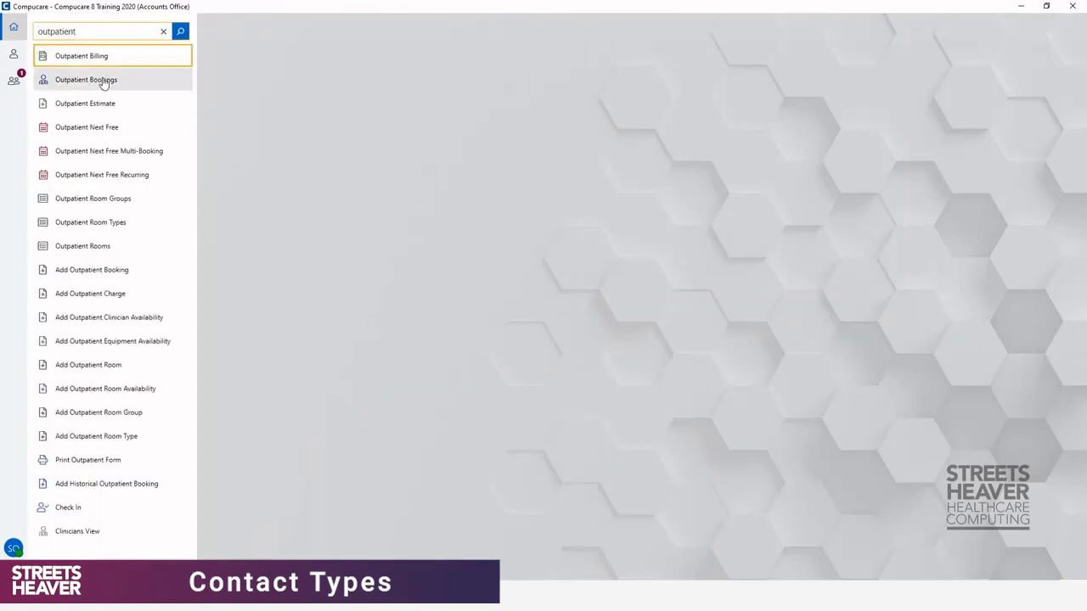
{"action": "left_click", "coordinate": [104, 81]}
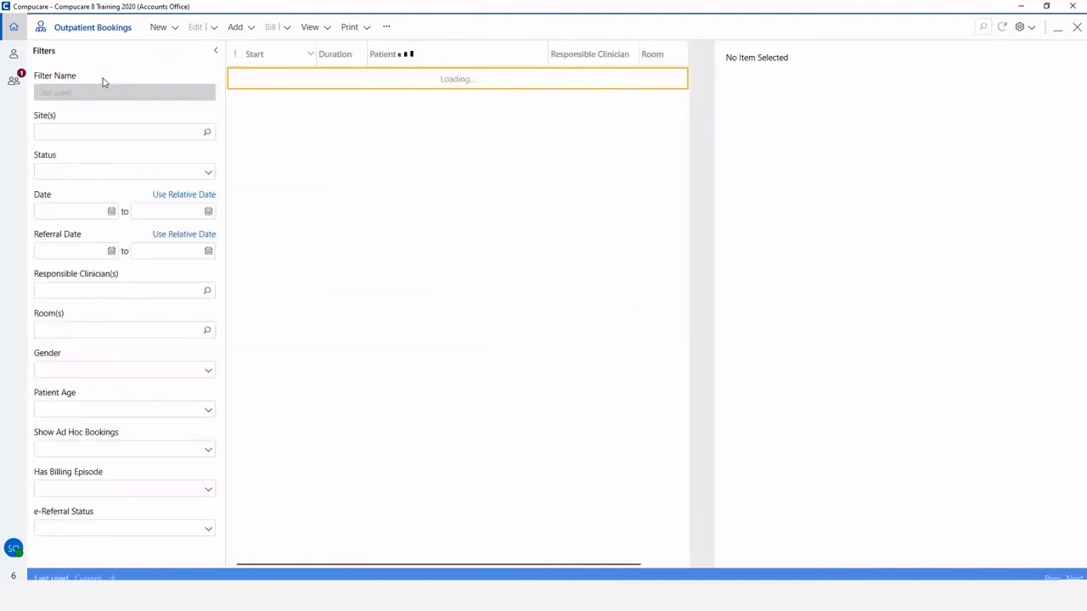
{"action": "left_click", "coordinate": [175, 29]}
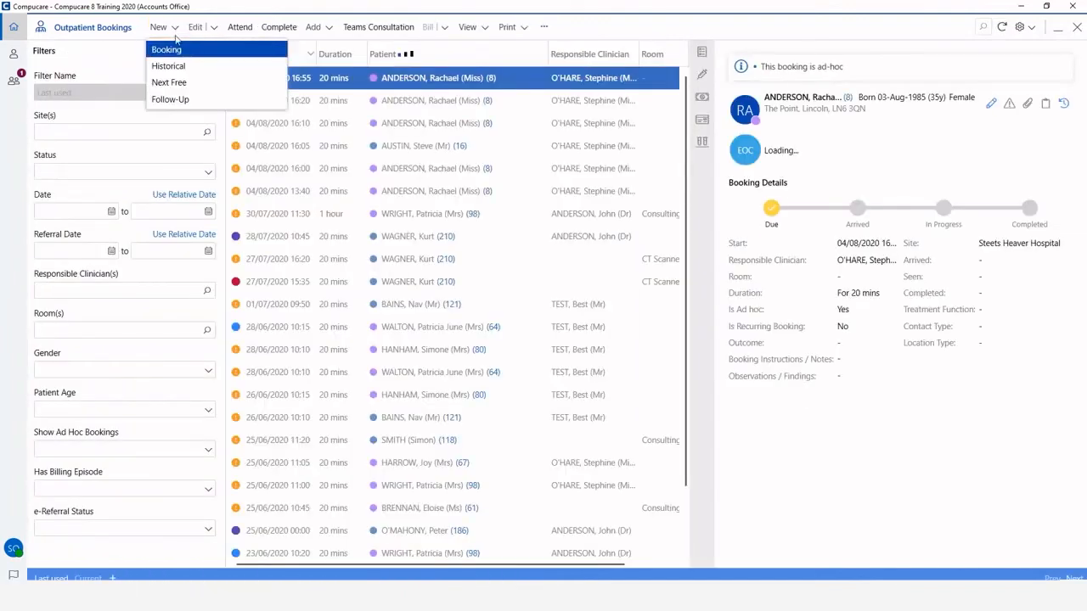
{"action": "left_click", "coordinate": [169, 51]}
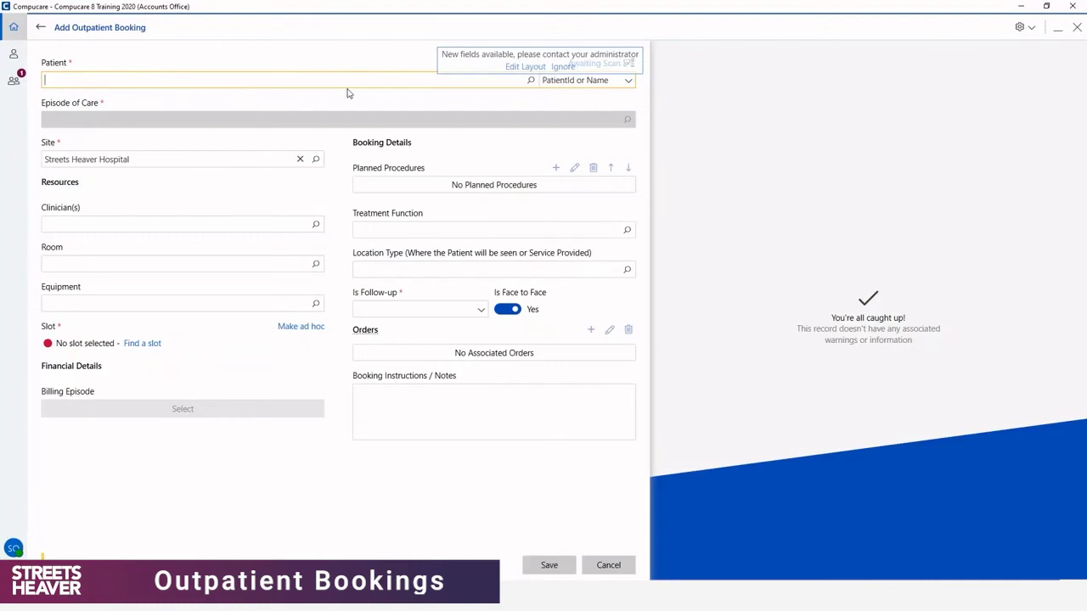
- Select the patient by surname and choose the patient's General Medicine episode of care dated 12/02/2019
{"action": "type", "text": "ander"}
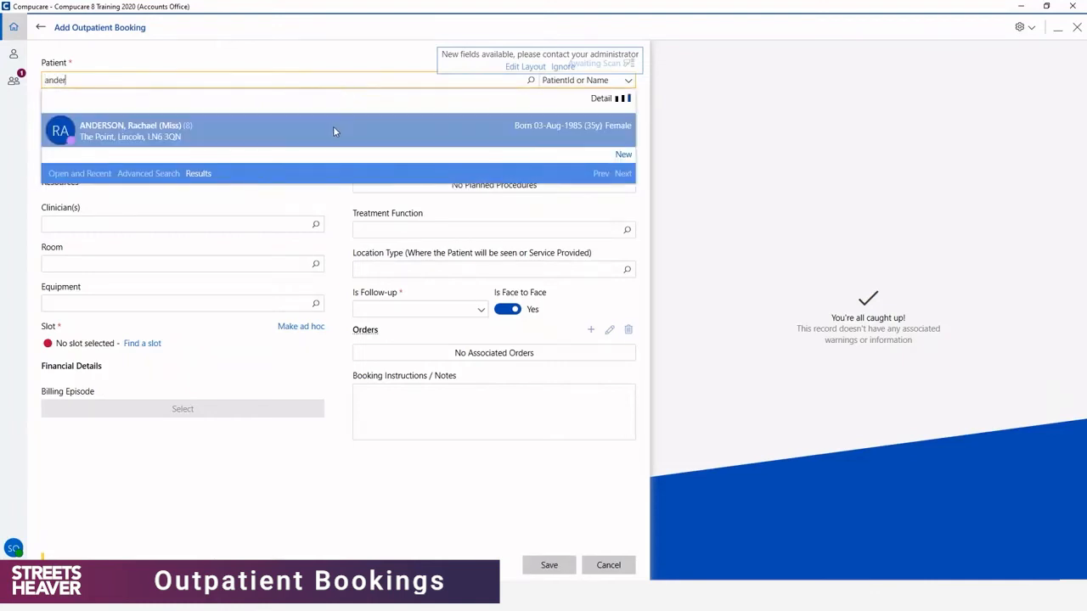
{"action": "left_click", "coordinate": [333, 127]}
{"action": "left_click", "coordinate": [626, 119]}
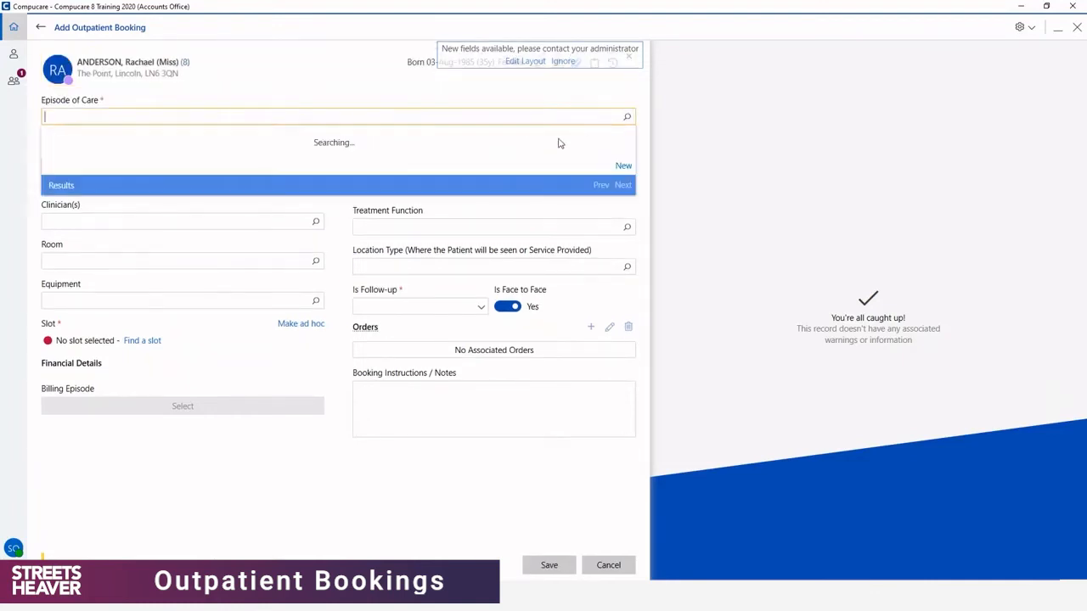
{"action": "left_click", "coordinate": [270, 161]}
- Replace the booking's site with Steets Heaver Hospital
{"action": "left_click", "coordinate": [300, 158]}
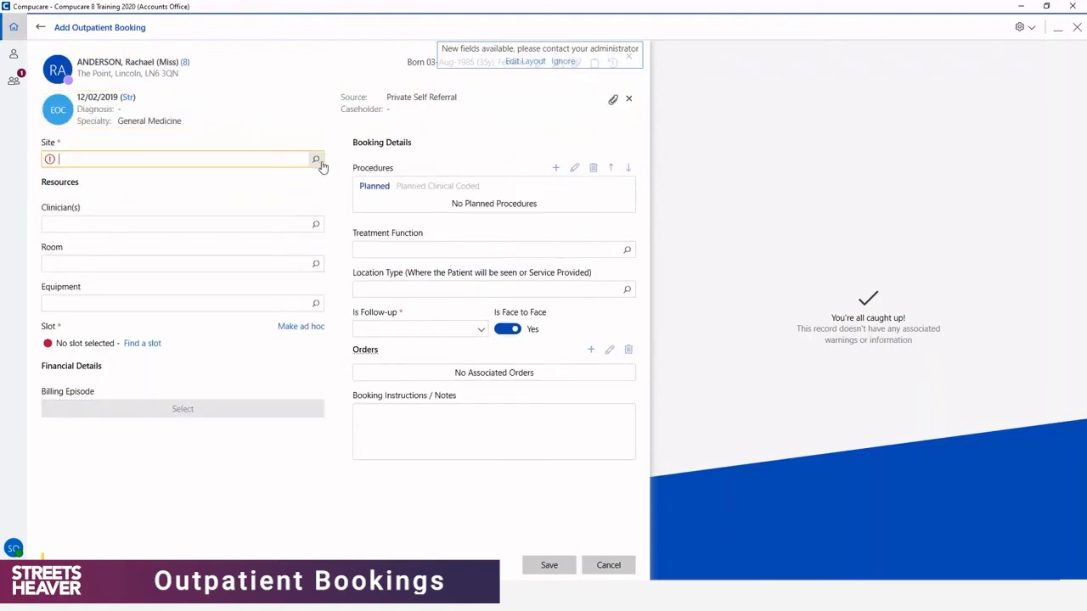
{"action": "left_click", "coordinate": [315, 158]}
{"action": "left_click", "coordinate": [172, 222]}
- Search for the clinician by surname and add them to the booking's resources
{"action": "left_click", "coordinate": [170, 223]}
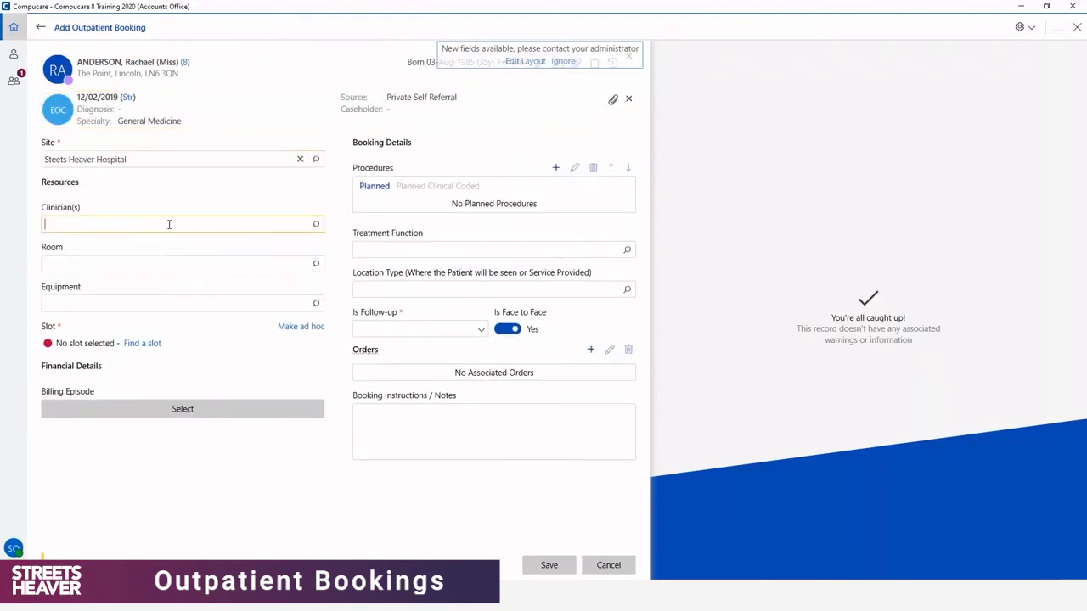
{"action": "type", "text": "c"}
{"action": "type", "text": "'har"}
{"action": "type", "text": "e"}
{"action": "left_click", "coordinate": [315, 223]}
{"action": "left_click", "coordinate": [185, 272]}
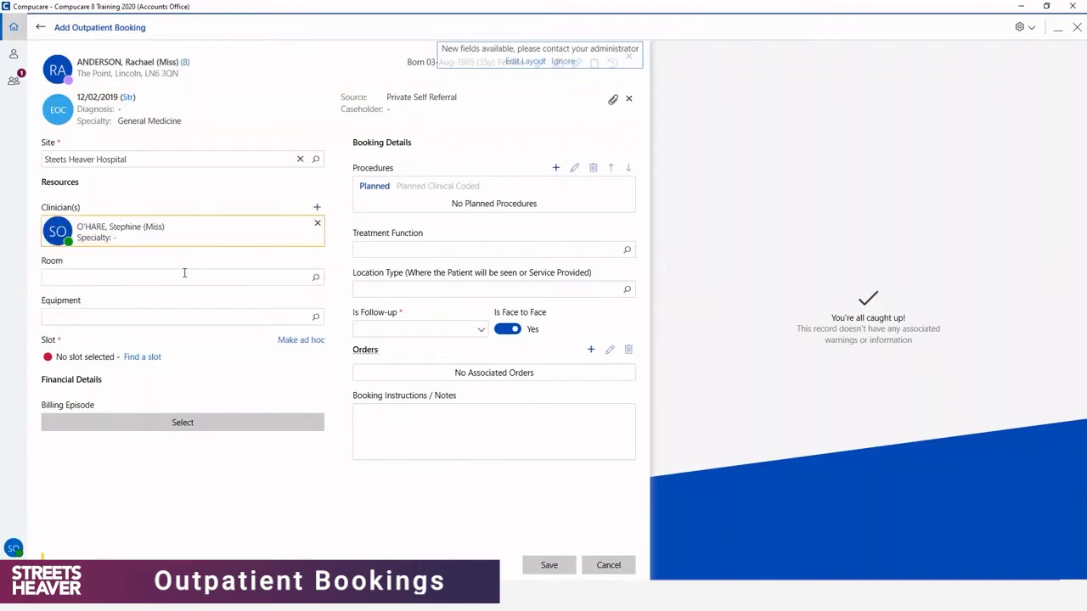
- Make the booking slot ad hoc and set Is Follow-up to No
{"action": "left_click", "coordinate": [301, 339]}
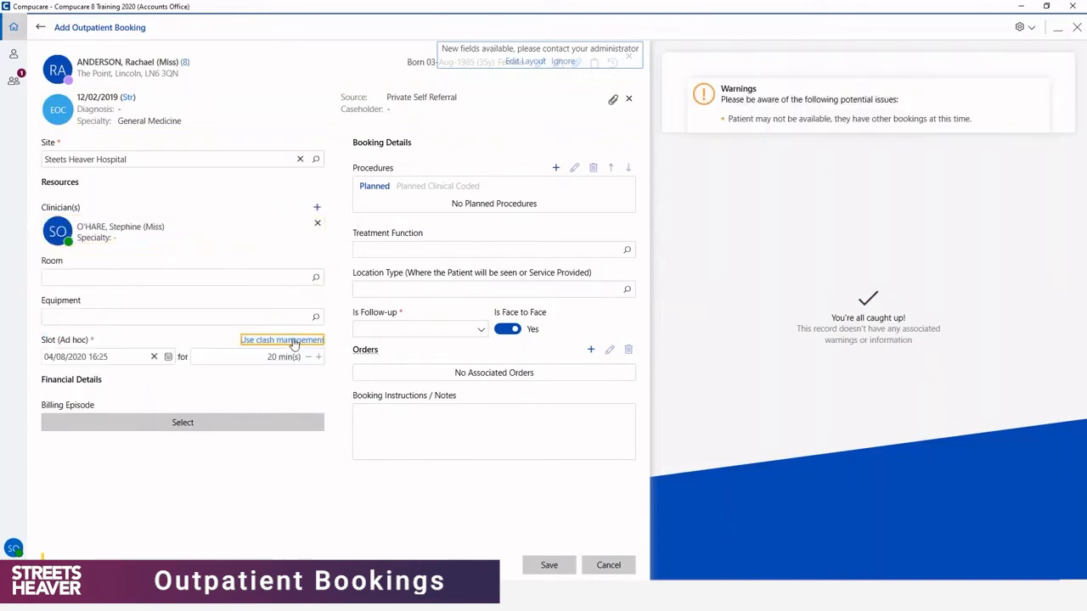
{"action": "left_click", "coordinate": [481, 331]}
{"action": "left_click", "coordinate": [471, 365]}
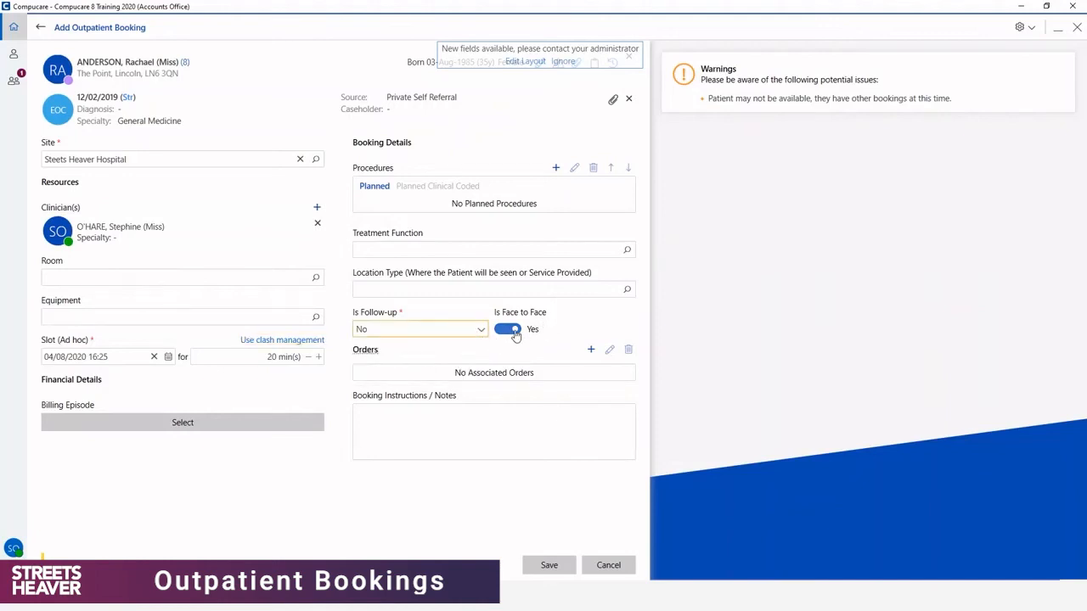
- Set Is Face to Face to No, choose Teams Video Consultation as the contact type, and save the booking
{"action": "left_click", "coordinate": [509, 331]}
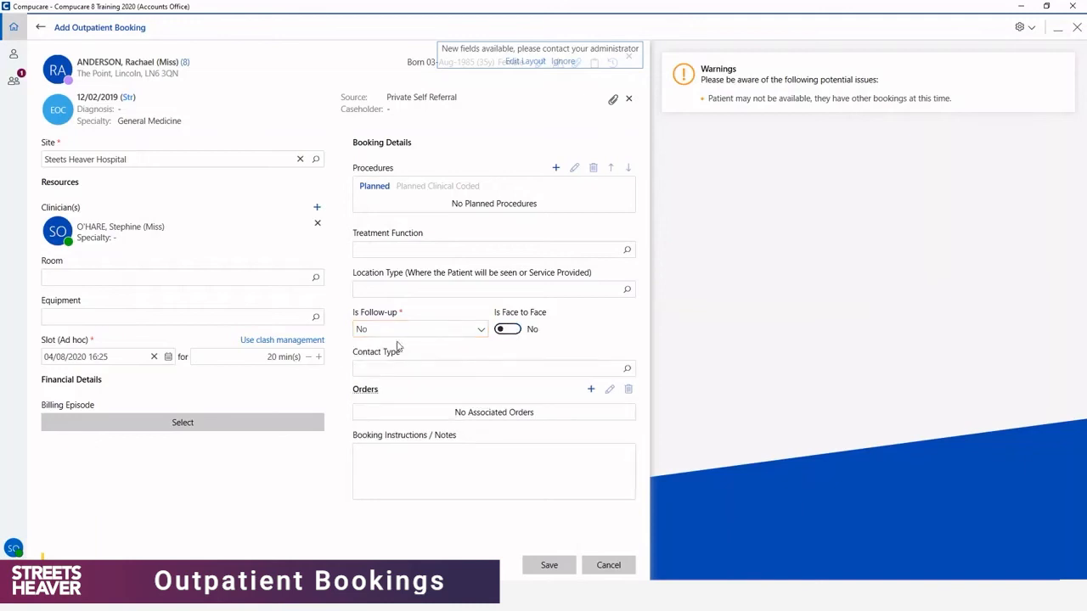
{"action": "left_click", "coordinate": [627, 369]}
{"action": "left_click", "coordinate": [443, 500]}
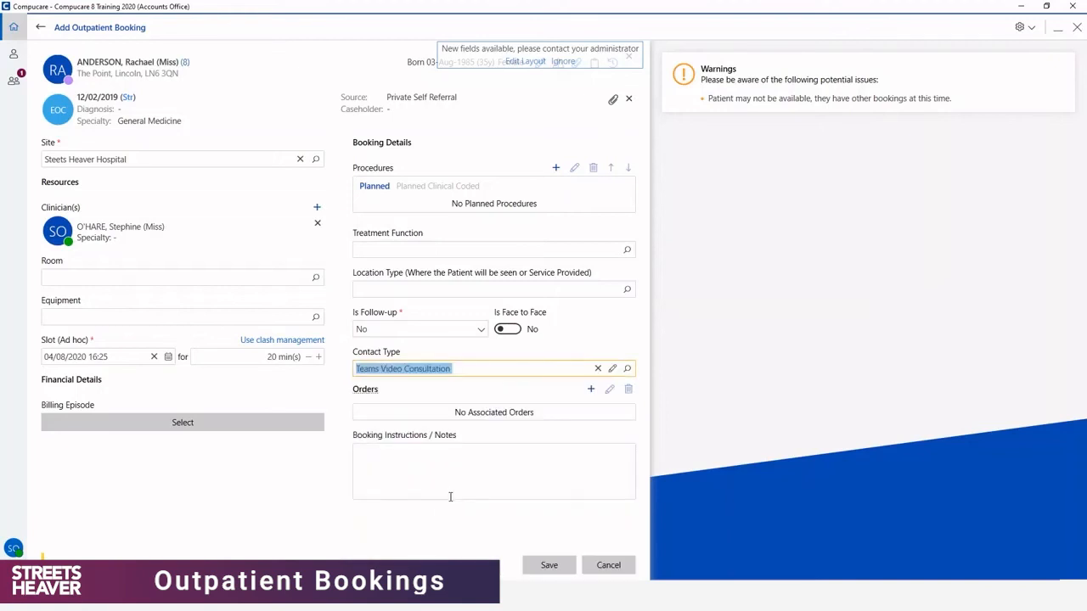
{"action": "left_click", "coordinate": [547, 565]}
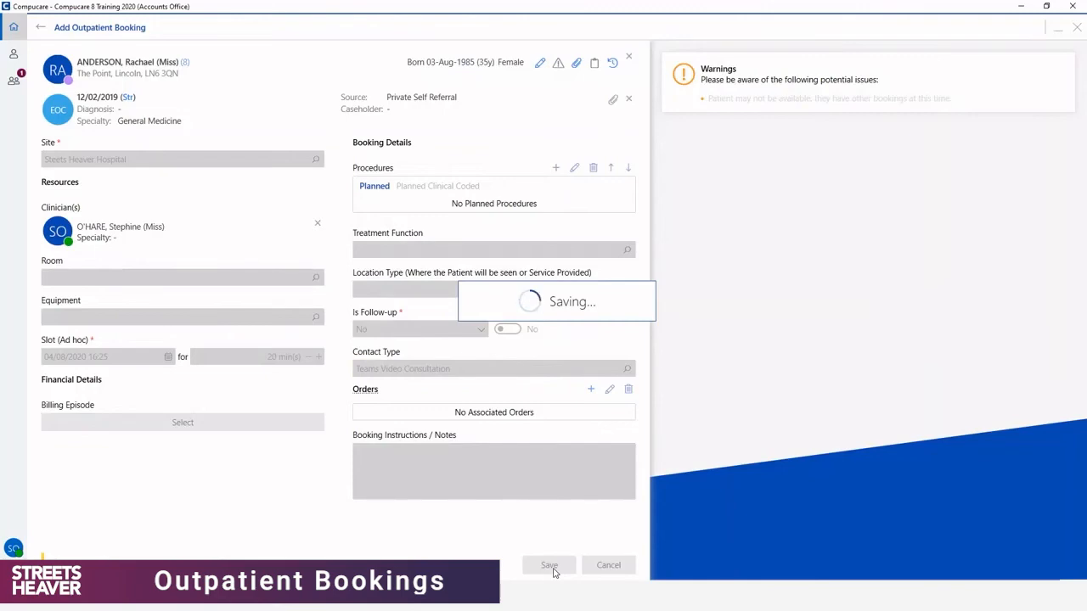
{"action": "left_click", "coordinate": [701, 357]}
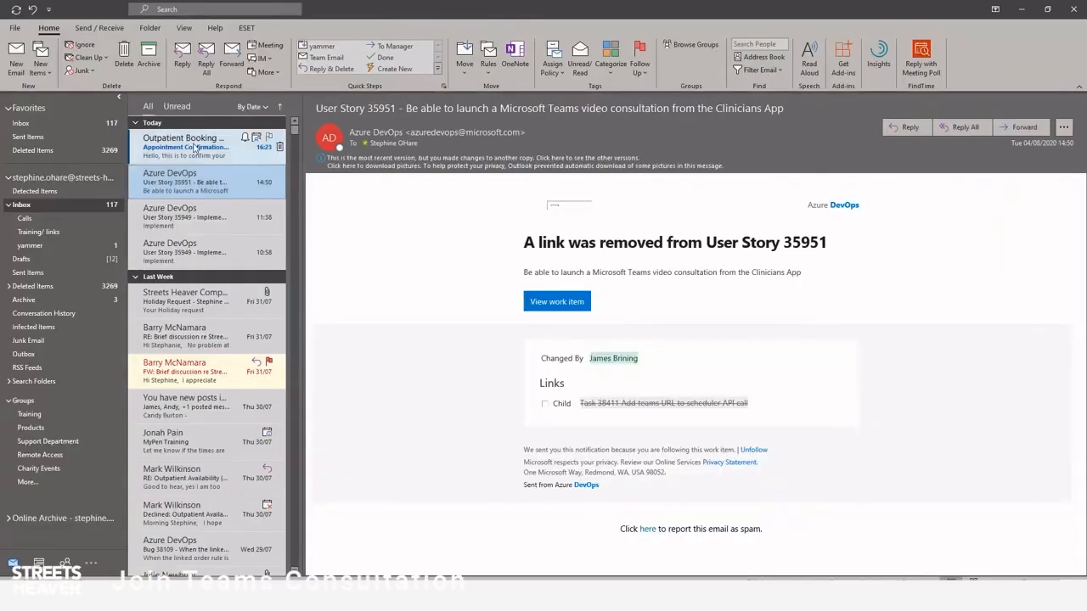
- View the Appointment Confirmation invitation in the Outlook inbox, then return to Compucare's Outpatient Bookings
{"action": "left_click", "coordinate": [195, 146]}
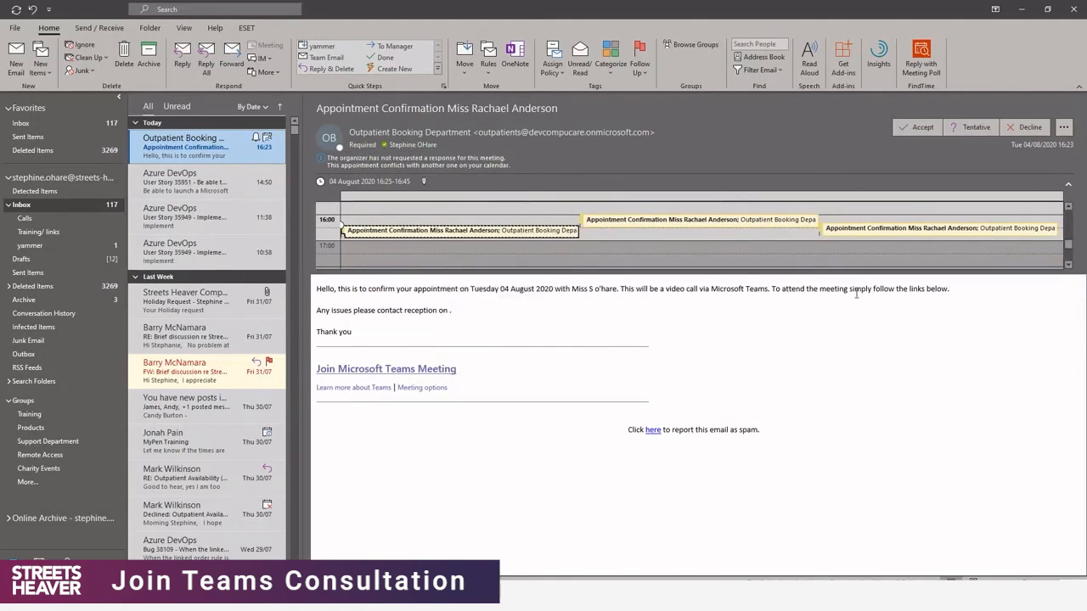
{"action": "left_click", "coordinate": [1023, 13]}
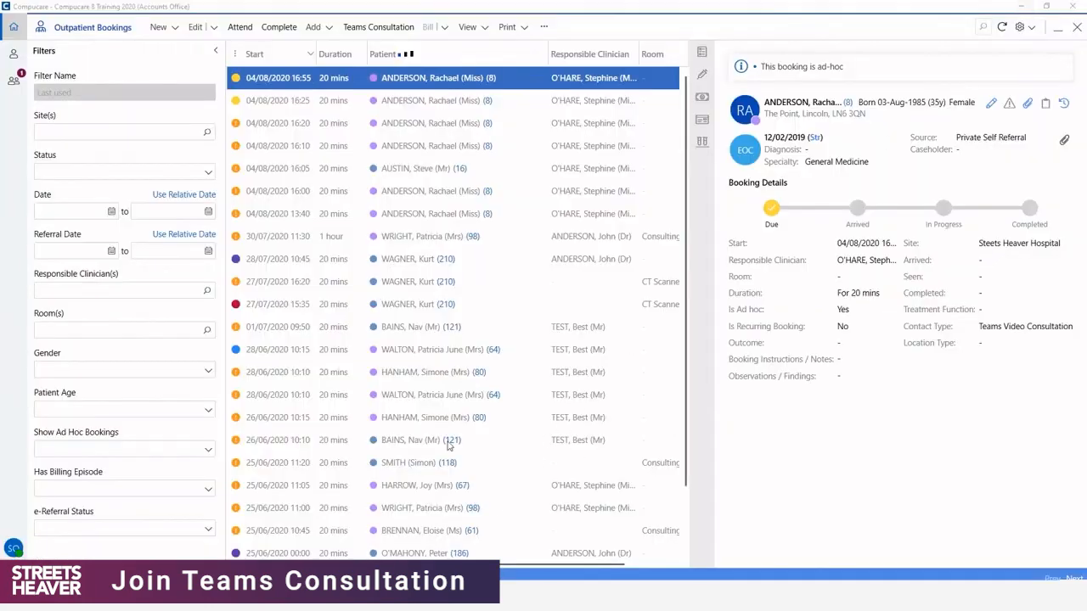
- Launch the Teams consultation for the 04/08/2020 16:55 booking and show the booking's available actions
{"action": "left_click", "coordinate": [373, 34]}
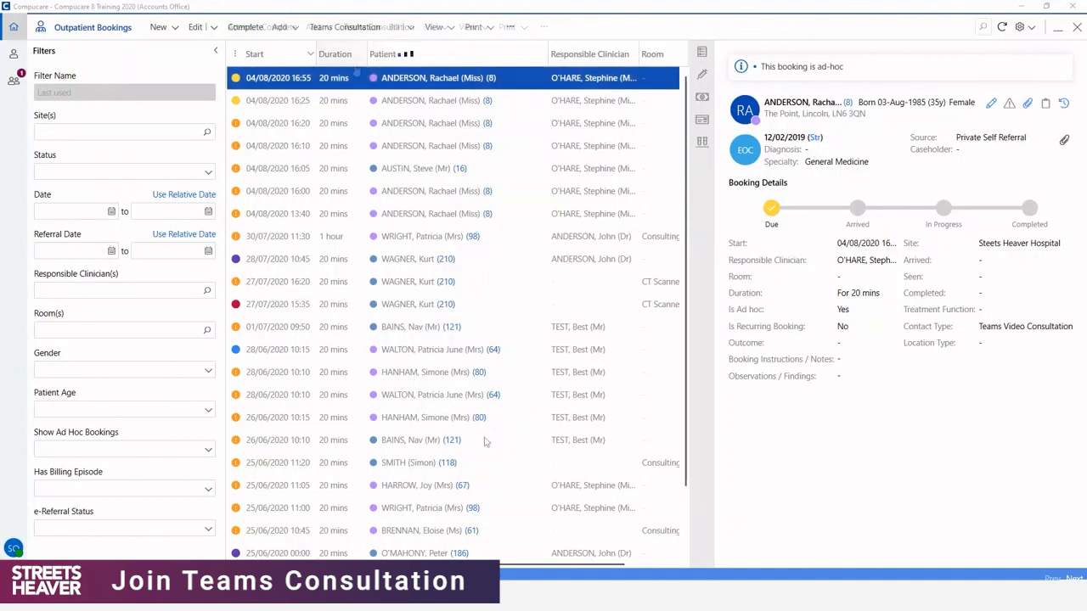
{"action": "right_click", "coordinate": [428, 81]}
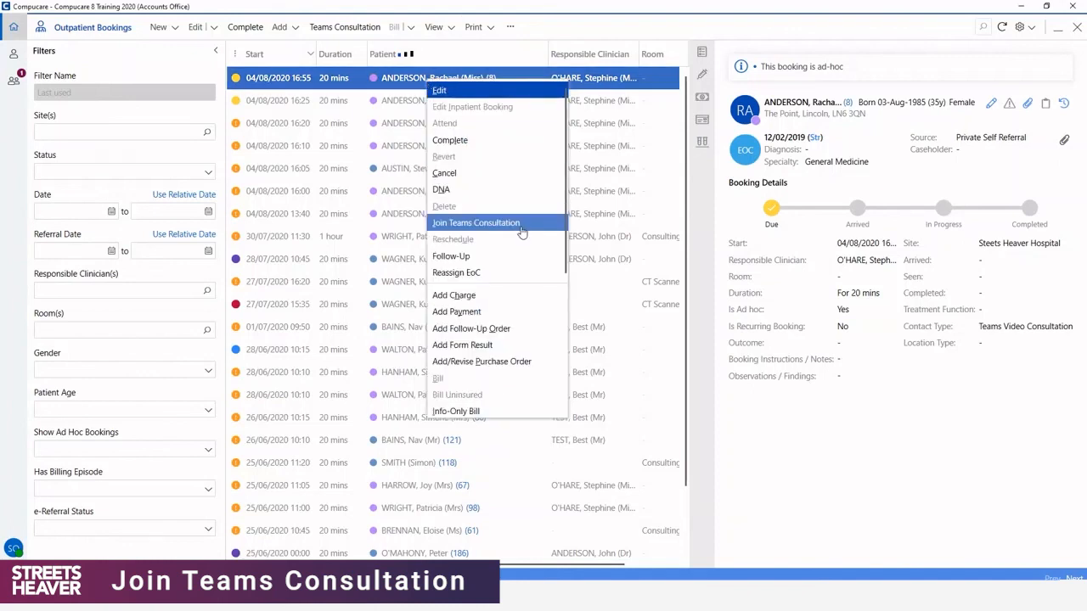